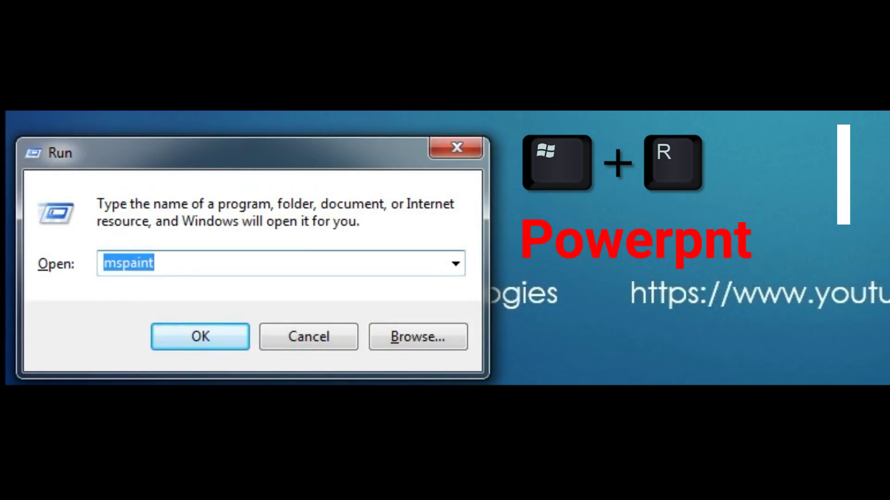
Launch PowerPoint by running 'powerpnt' from the Windows Run dialog
type("po")
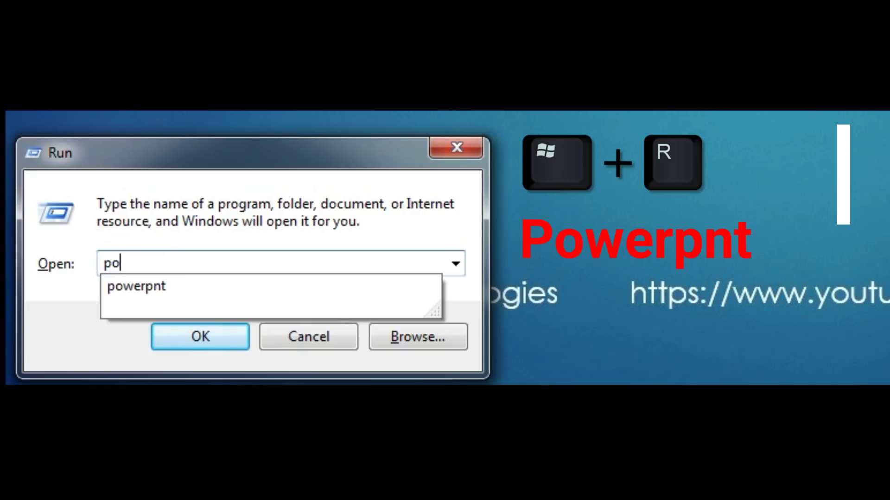
key("Down")
key("Return")
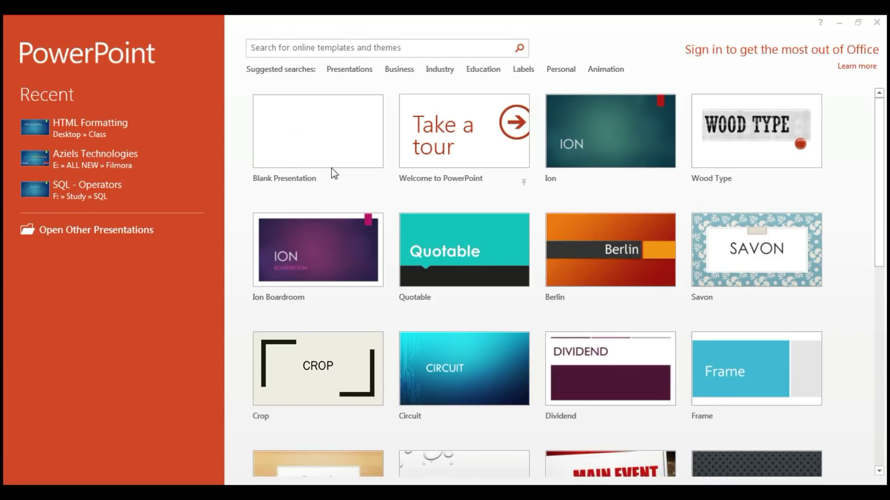
Create a new blank presentation and switch its first slide to the Blank layout
left_click(310, 146)
left_click(310, 146)
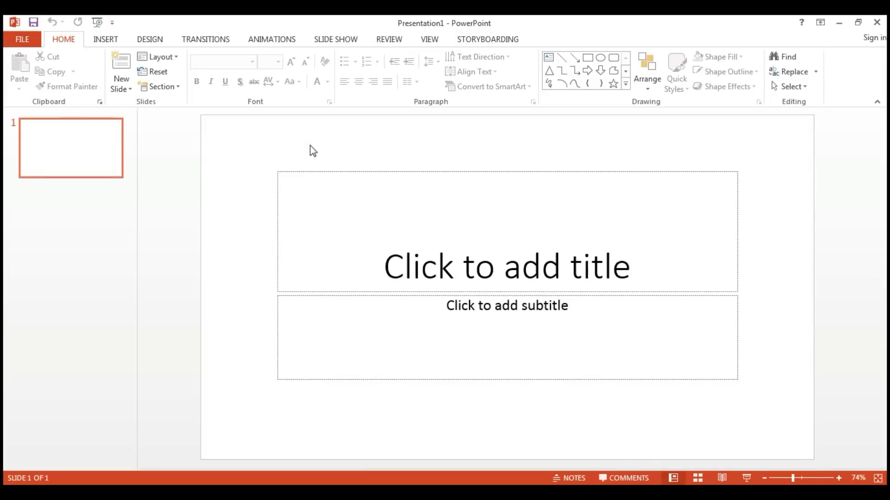
left_click(178, 59)
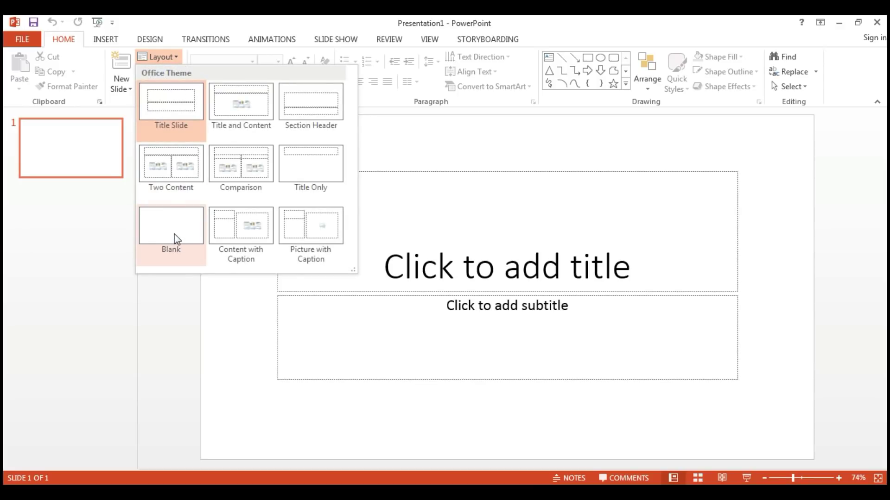
left_click(175, 239)
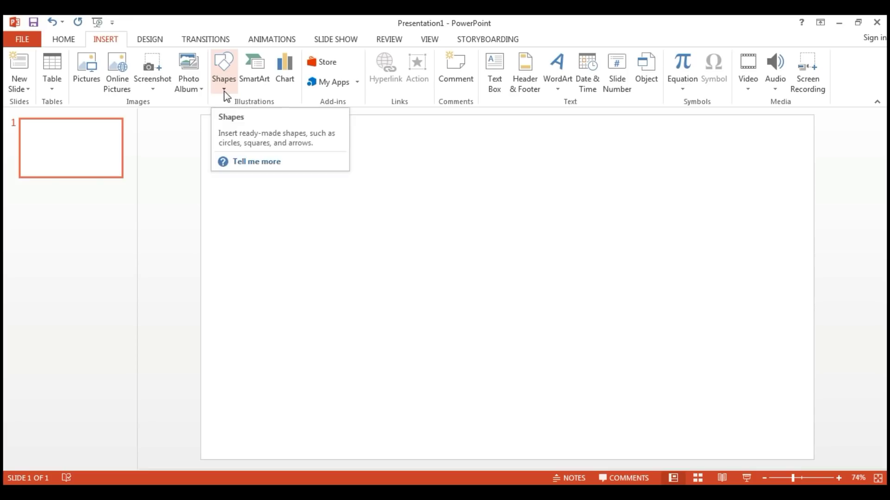
Draw a large heart shape in the middle of the slide and select it
left_click(224, 90)
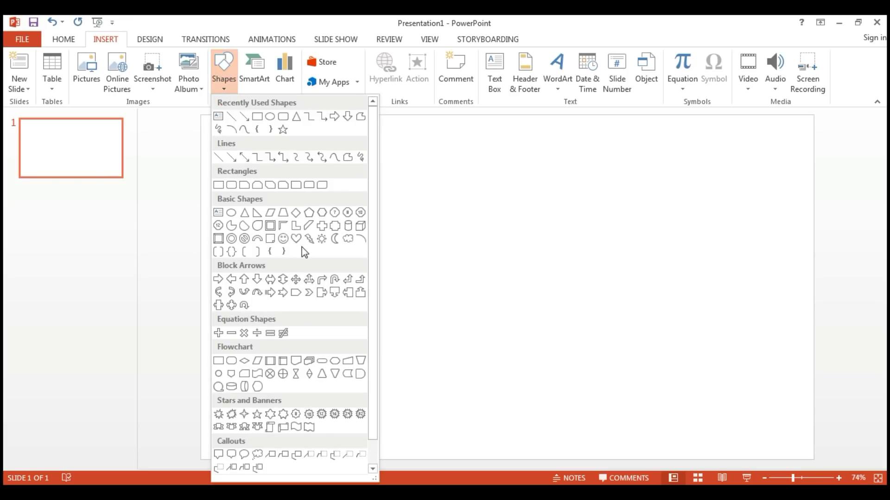
left_click(296, 239)
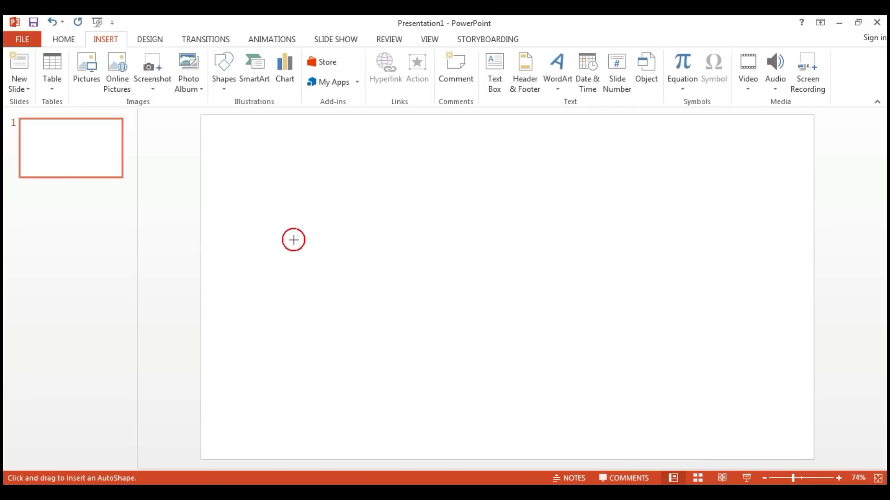
left_click_drag(408, 198, 585, 356)
left_click(673, 317)
left_click(453, 264)
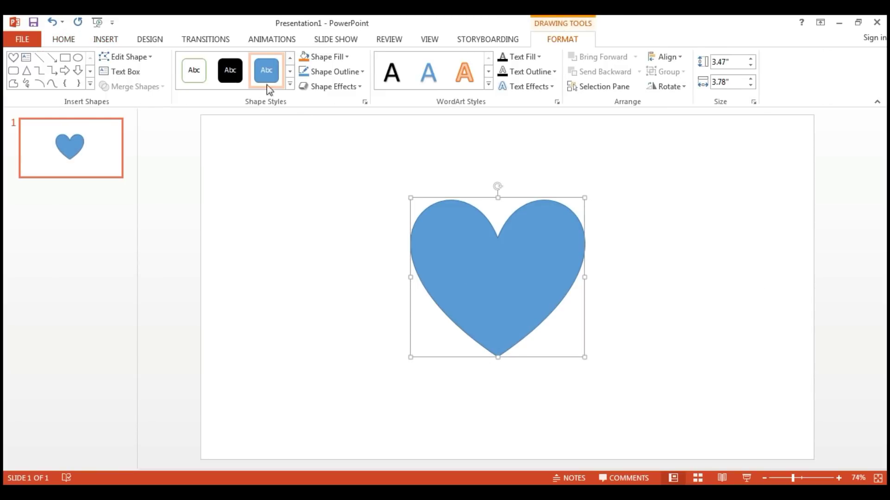
Bring up the full gradient settings for the heart's fill via More Gradients
left_click(345, 58)
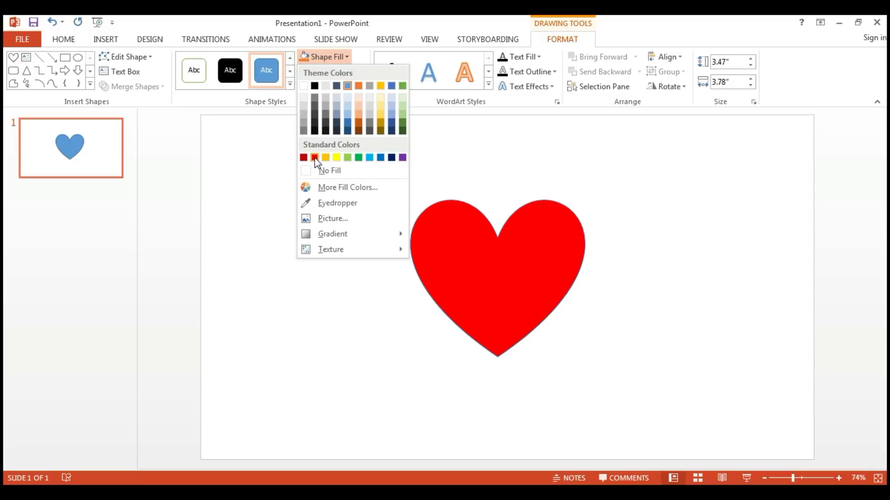
mouse_move(380, 233)
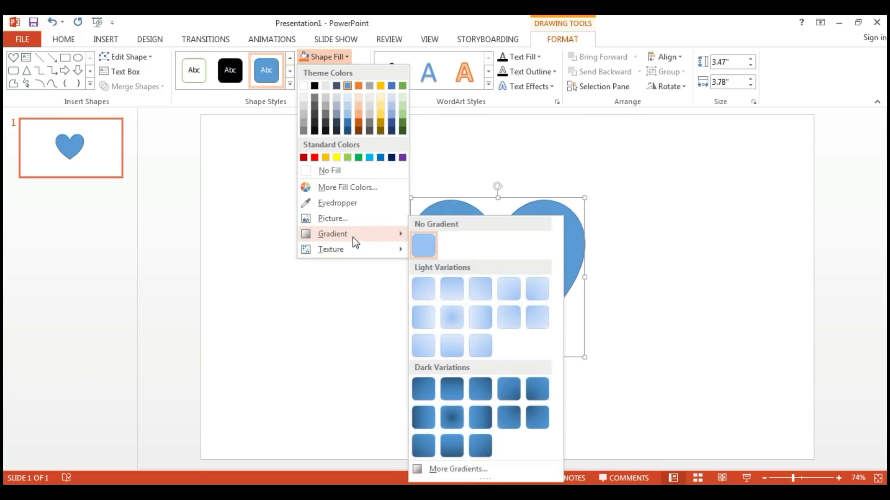
left_click(456, 470)
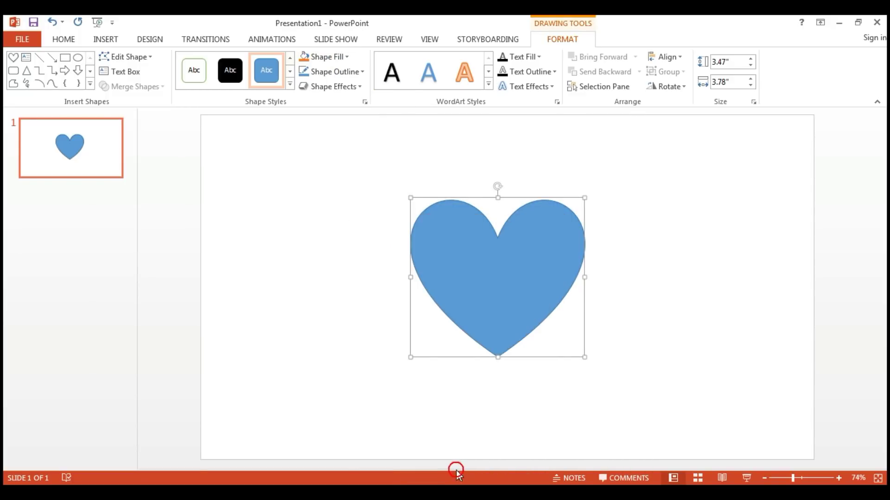
Give the heart a gradient fill with a red first stop and dark red 74% stop
left_click(729, 243)
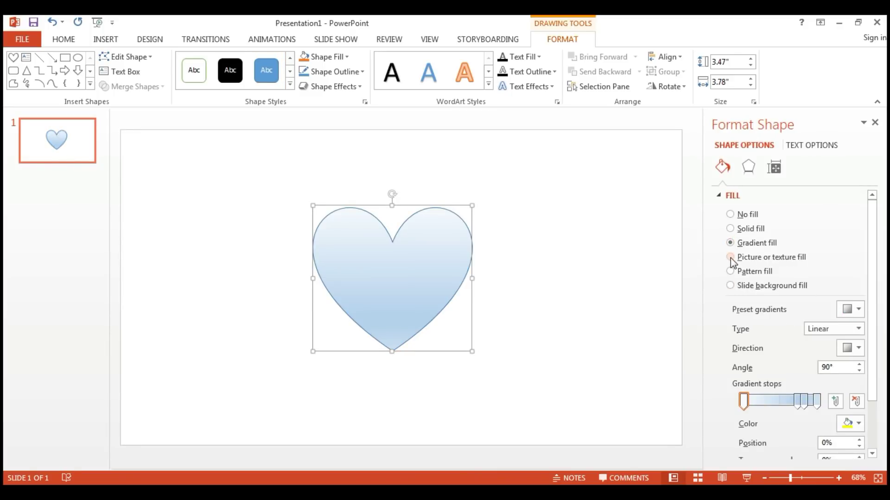
left_click(851, 423)
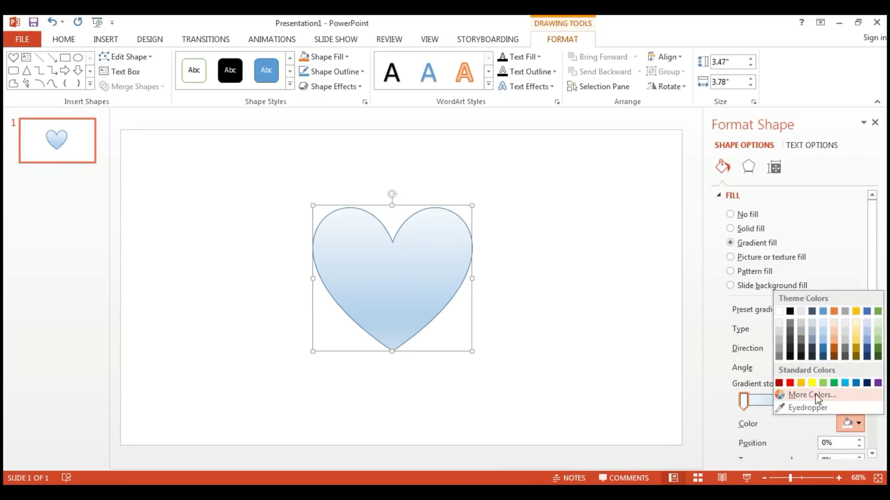
left_click(791, 384)
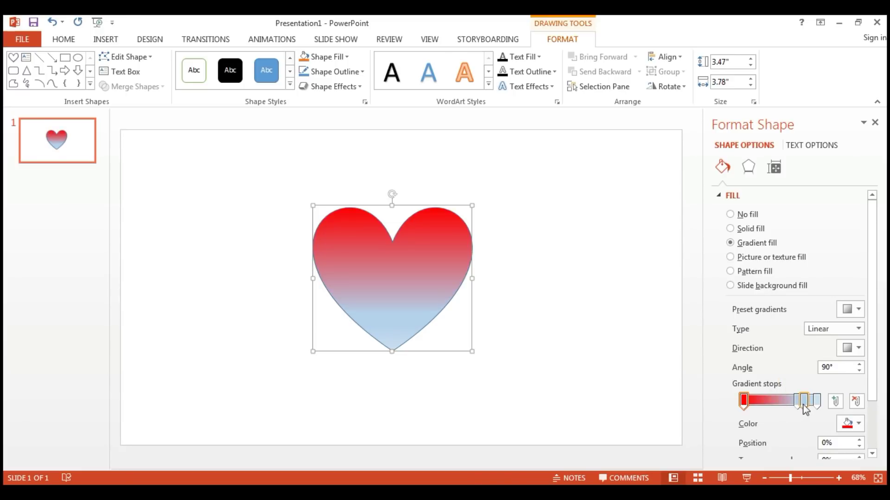
left_click_drag(804, 403, 797, 404)
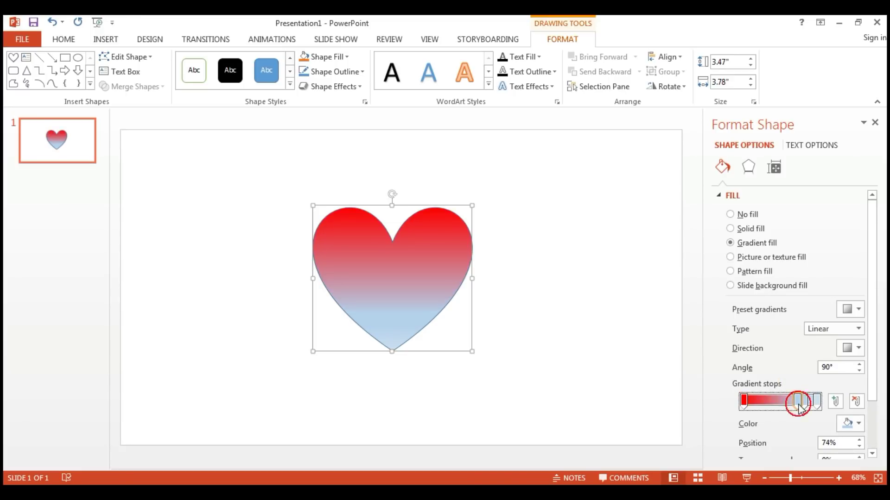
left_click(856, 423)
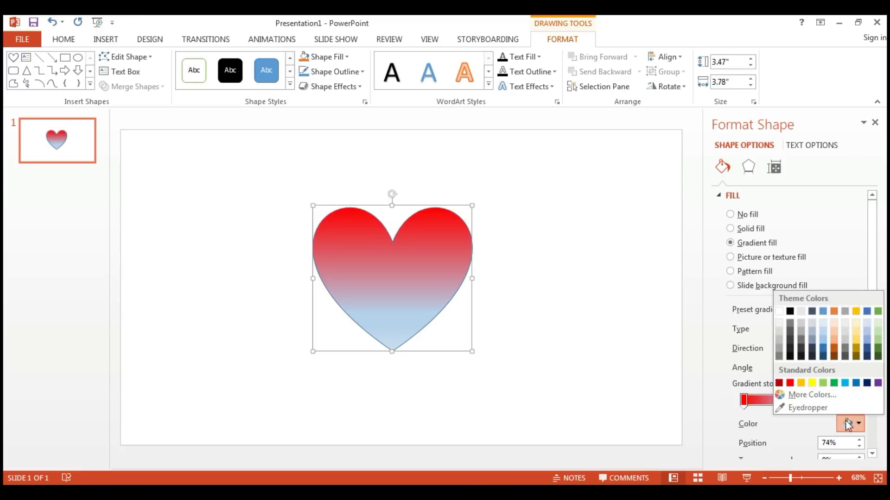
left_click(779, 383)
Colour the 83% and 100% gradient stops dark red using the custom colour palette
left_click(805, 402)
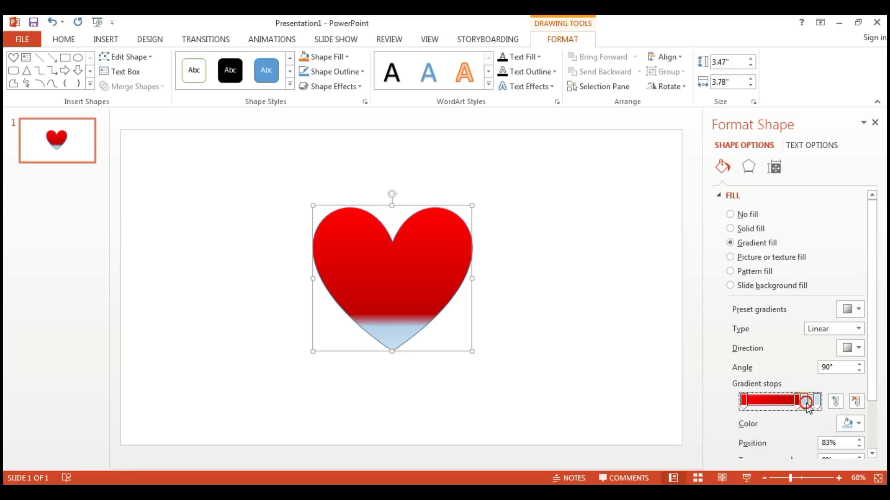
left_click(856, 423)
left_click(797, 395)
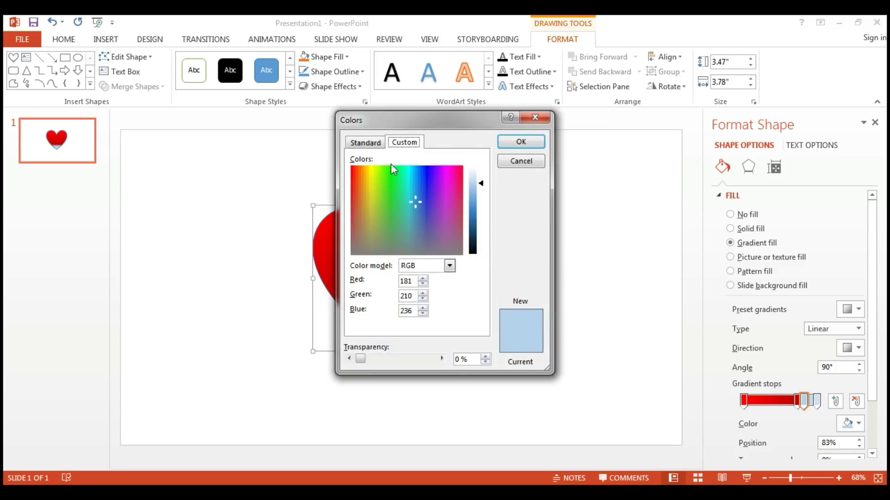
left_click(365, 142)
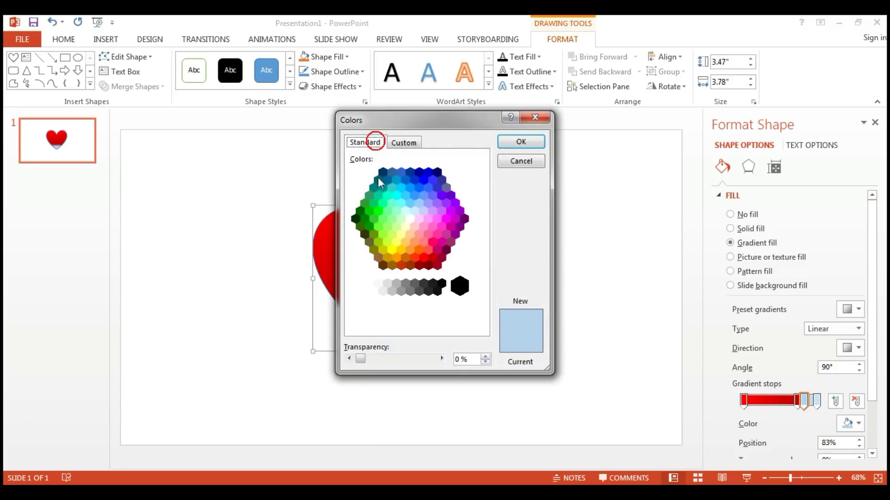
left_click(422, 266)
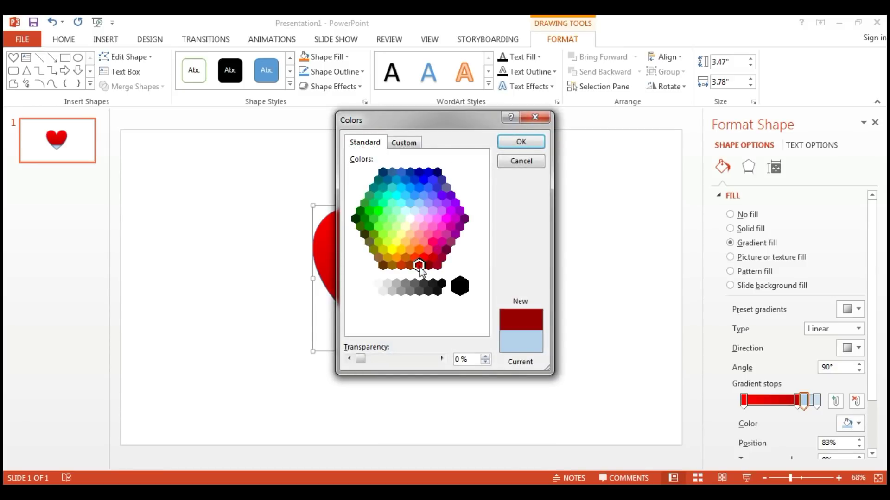
left_click(520, 143)
left_click(815, 401)
left_click(860, 425)
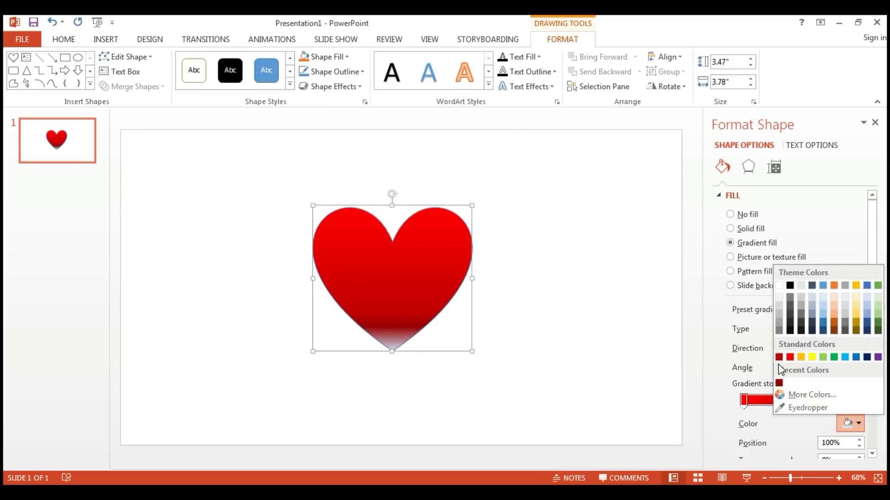
left_click(781, 384)
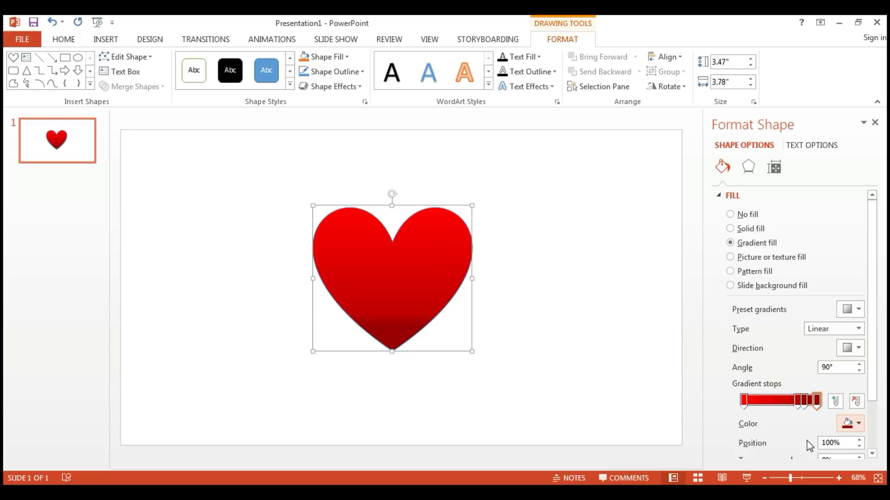
Reposition the gradient stops, one to 48%, for a brighter top band, then close Format Shape
mouse_move(798, 402)
left_mouse_down()
mouse_move(779, 402)
mouse_move(813, 403)
mouse_move(784, 412)
mouse_move(745, 404)
mouse_move(782, 412)
mouse_move(741, 411)
mouse_move(789, 406)
mouse_move(735, 412)
left_mouse_up()
left_click(744, 409)
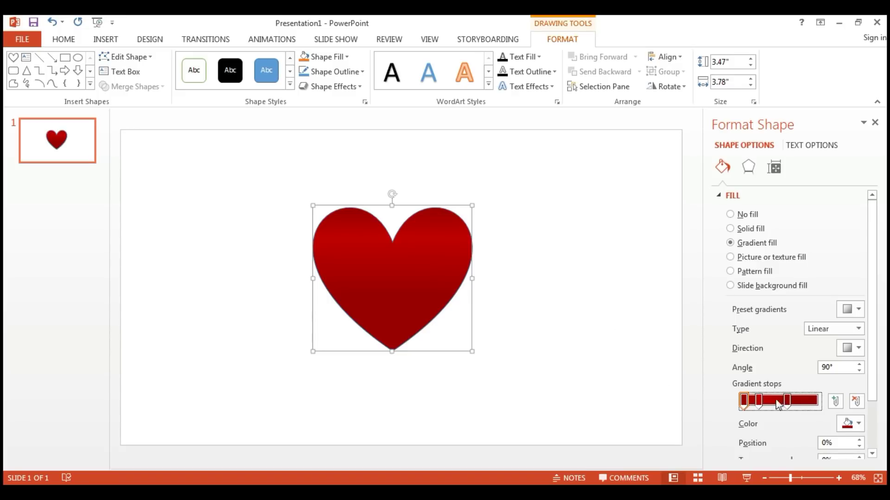
left_click_drag(874, 248, 875, 374)
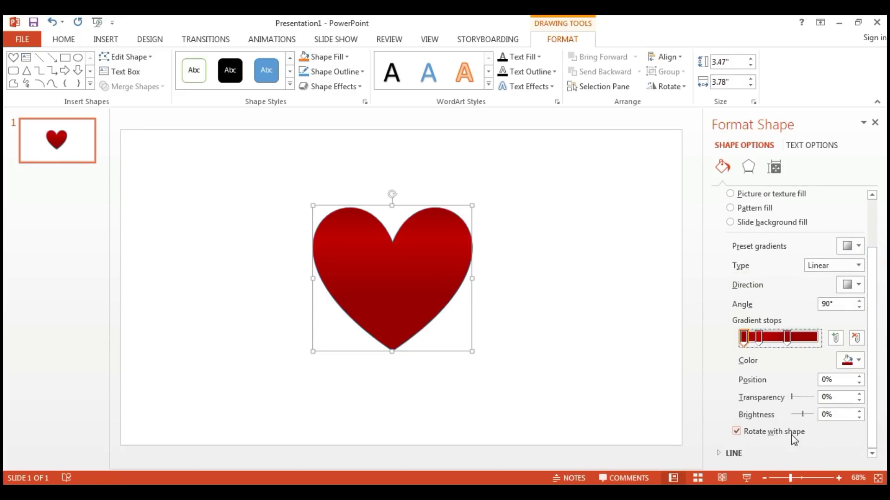
left_click(874, 122)
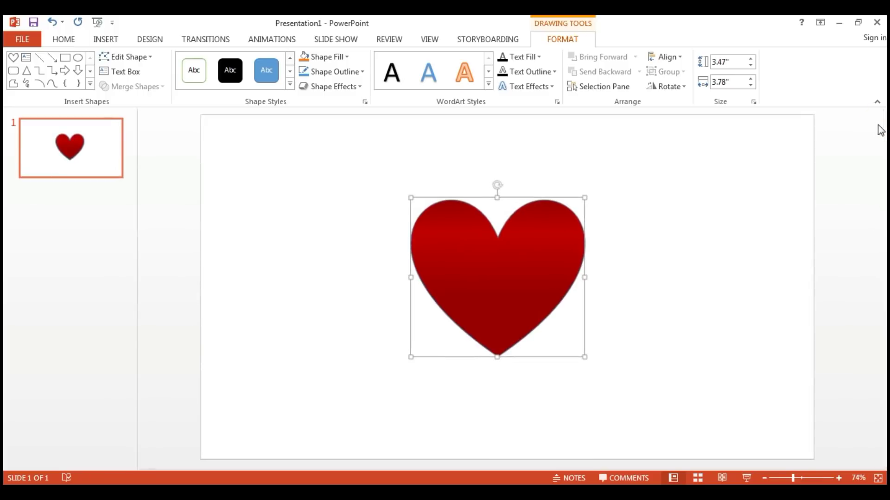
Change the heart's outline so its edge blends into the red gradient, then deselect it
left_click(362, 72)
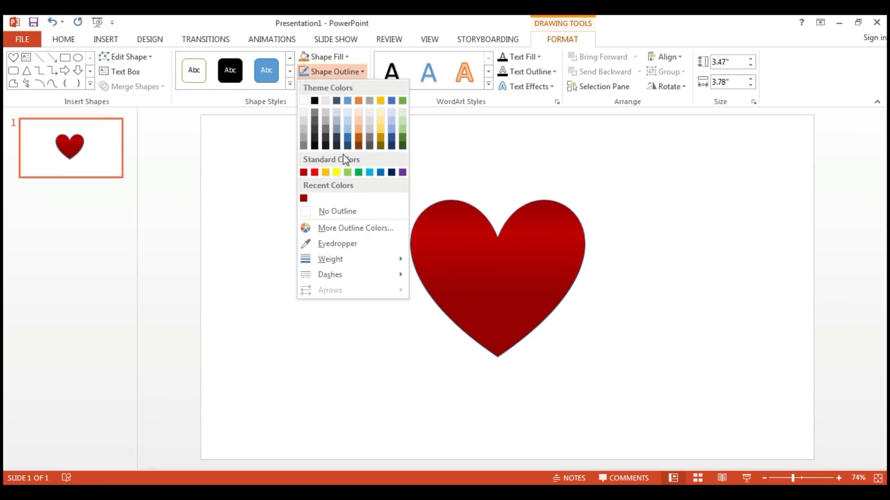
left_click(303, 199)
left_click(644, 292)
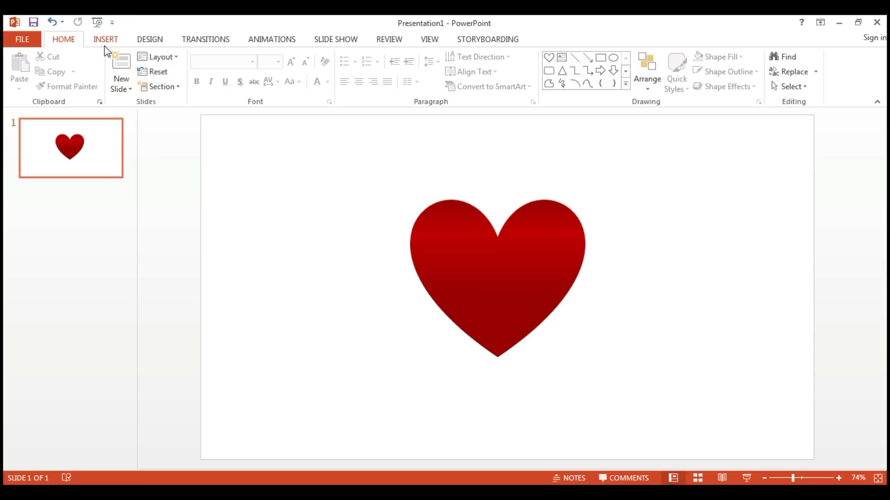
Apply the solid black background style from Design variants to the slide
left_click(150, 41)
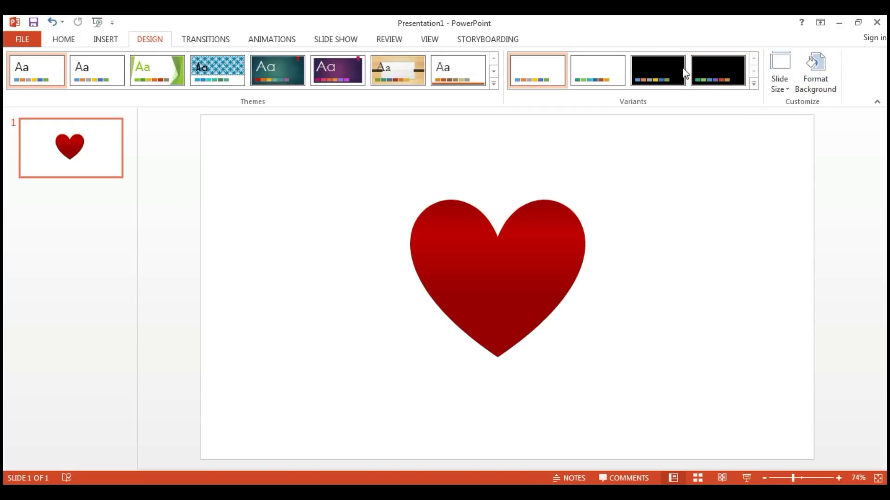
left_click(753, 84)
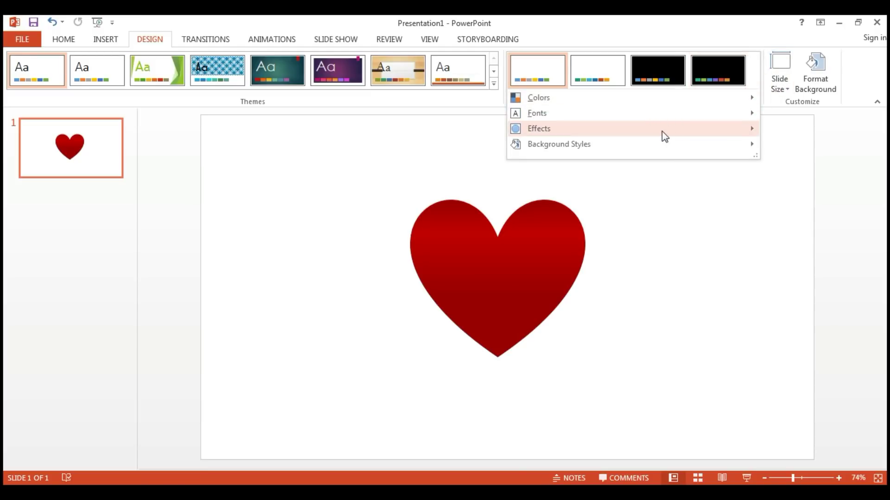
mouse_move(740, 153)
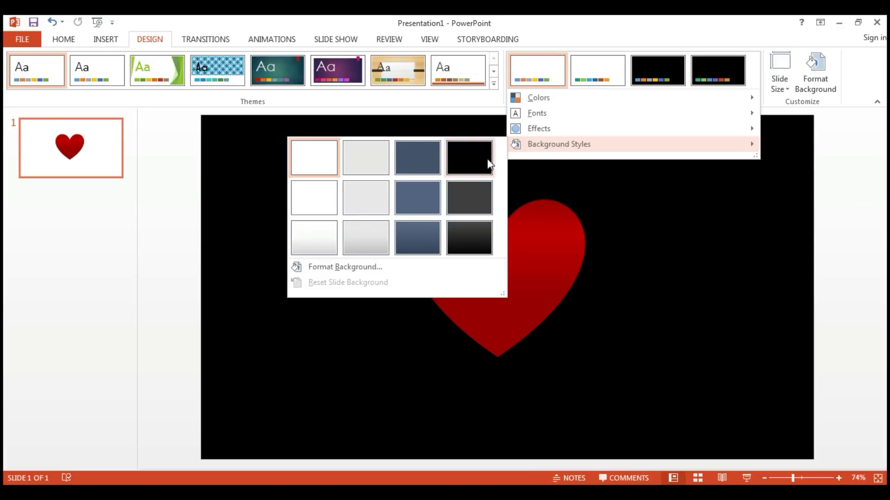
left_click(486, 157)
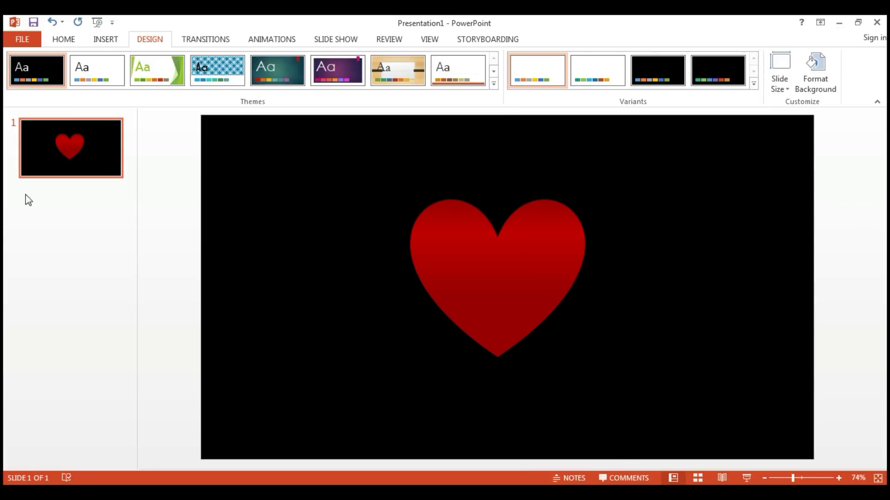
left_click(106, 175)
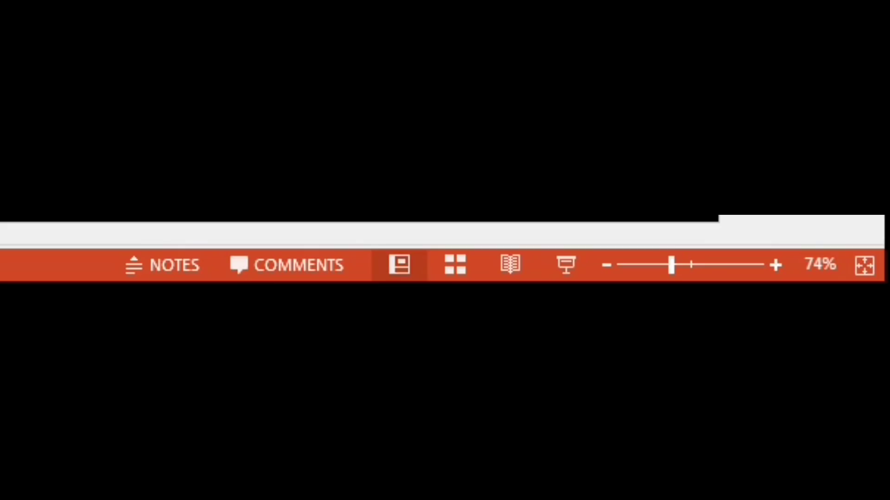
Copy slide 1 as slide 2 in Slide Sorter, then return to Normal view
left_click(459, 265)
left_click(209, 228)
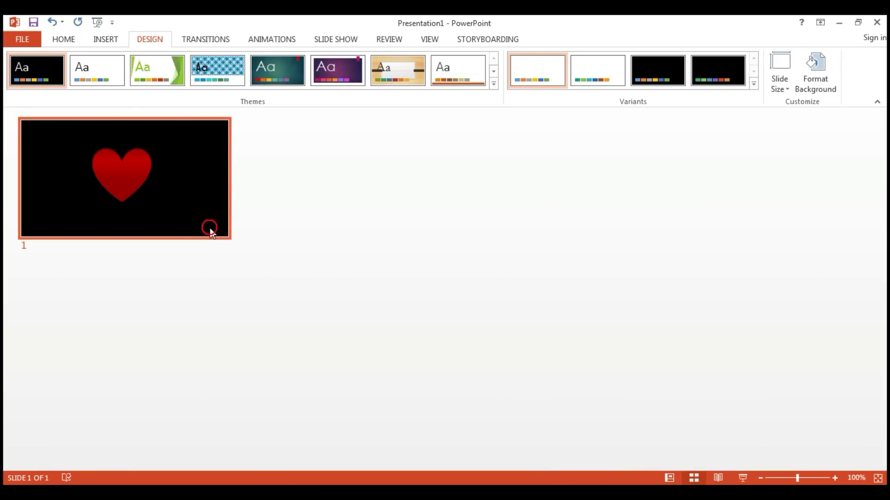
left_click_drag(210, 222, 412, 242)
left_click(471, 298)
double_click(170, 229)
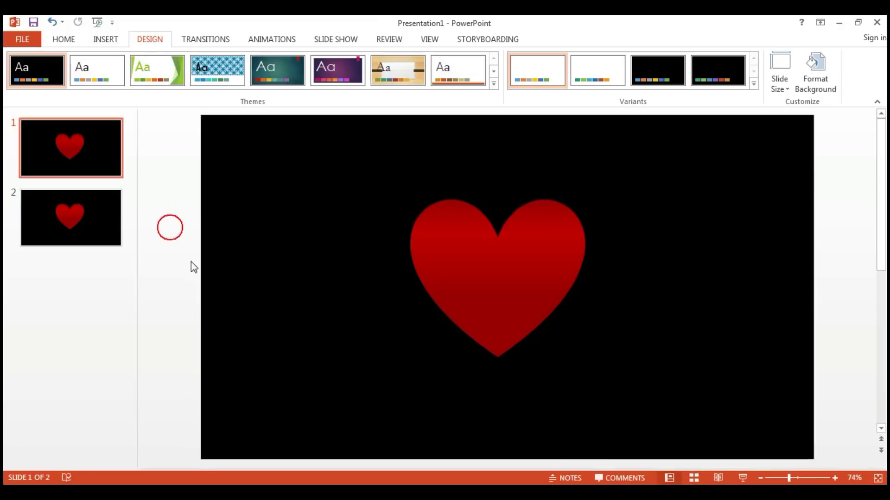
Move the heart on slide 2 slightly lower with an arrow-key nudge and small drag
left_click(107, 224)
left_click(112, 169)
left_click(116, 213)
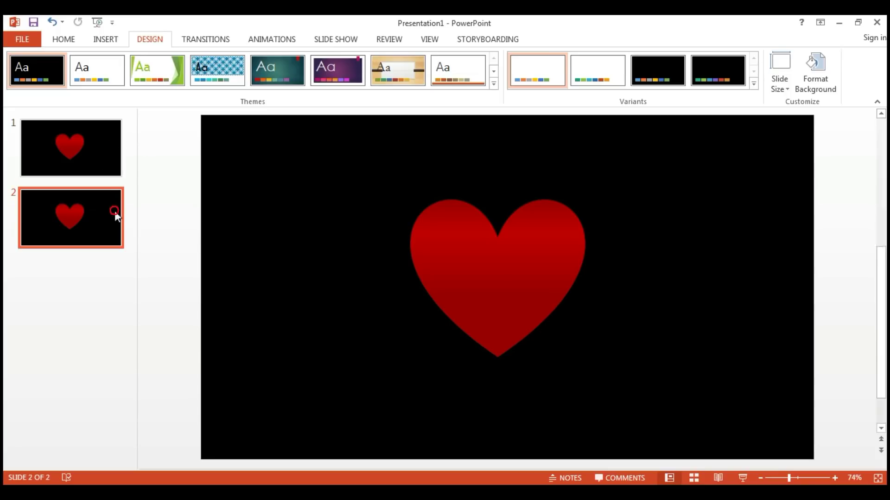
left_click(467, 304)
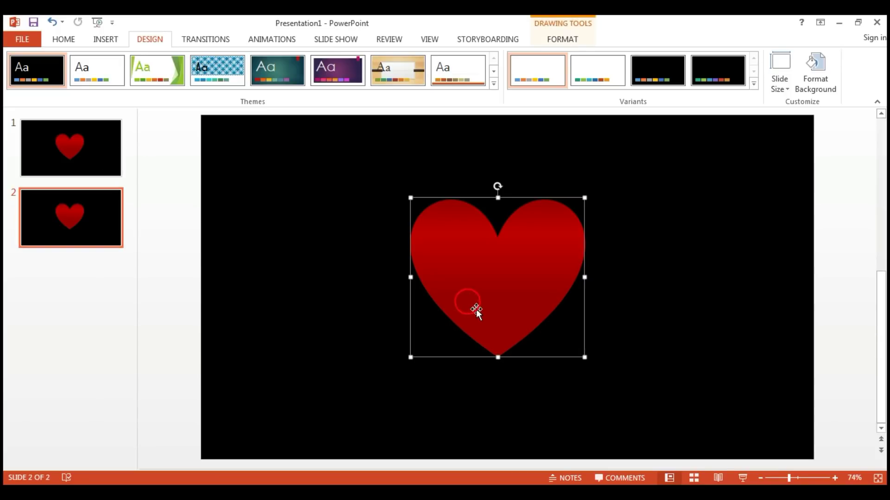
key("Down")
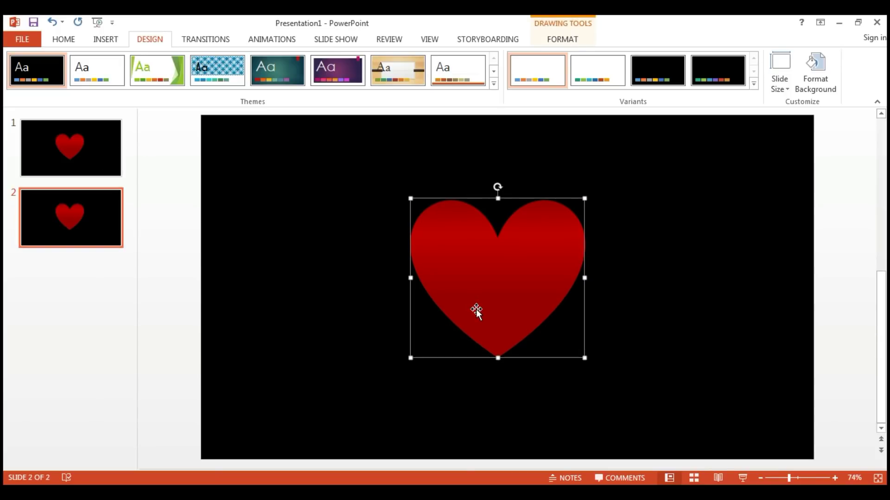
left_click(105, 156)
left_click(96, 218)
left_click(94, 170)
left_click(91, 221)
left_click_drag(472, 287, 472, 289)
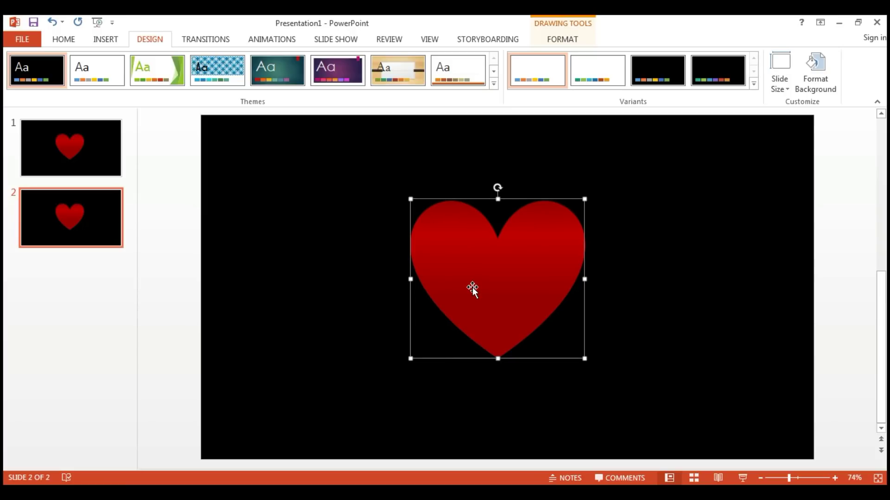
Flip repeatedly between slides 1 and 2 to compare the heart positions
left_click(99, 155)
left_click(112, 227)
left_click(113, 172)
left_click(110, 265)
left_click(111, 198)
left_click(103, 159)
left_click(104, 216)
left_click(109, 164)
left_click(98, 206)
left_click(101, 167)
left_click(111, 241)
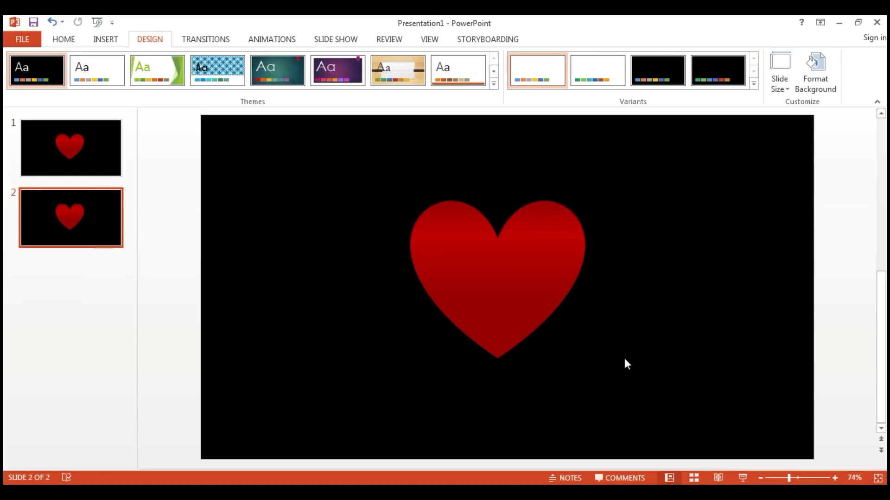
Set all slides to advance automatically after 00:01.00 instead of on click, then start the slide show
left_click(260, 40)
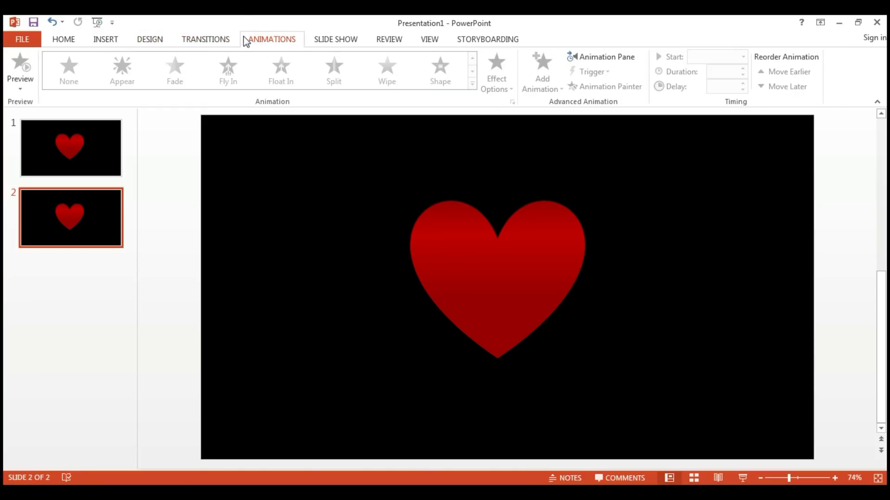
left_click(216, 40)
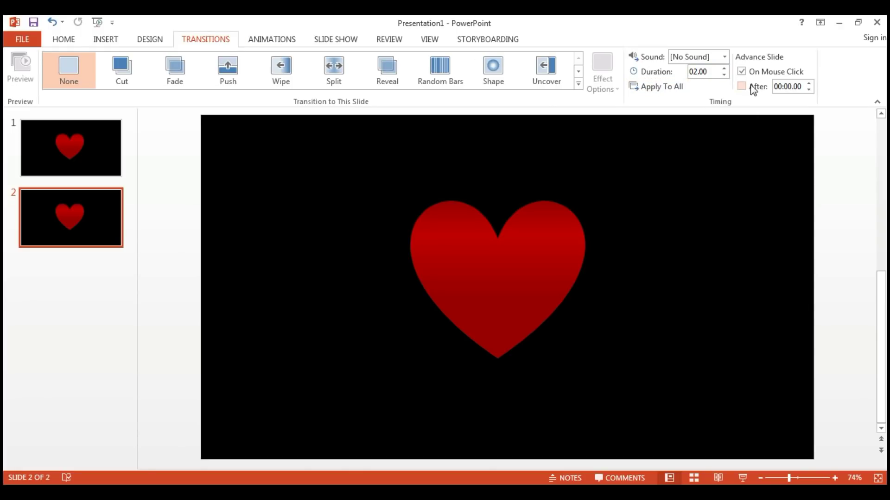
left_click(740, 72)
left_click(809, 84)
double_click(789, 87)
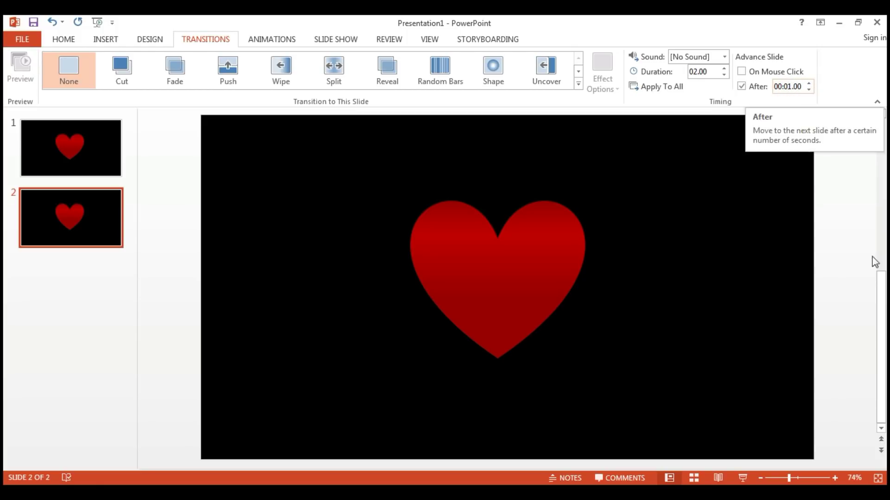
left_click(656, 88)
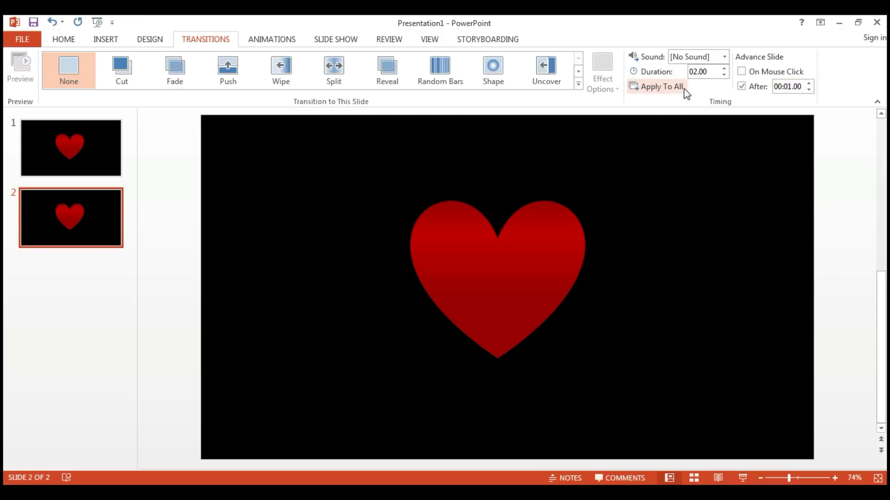
key("F5")
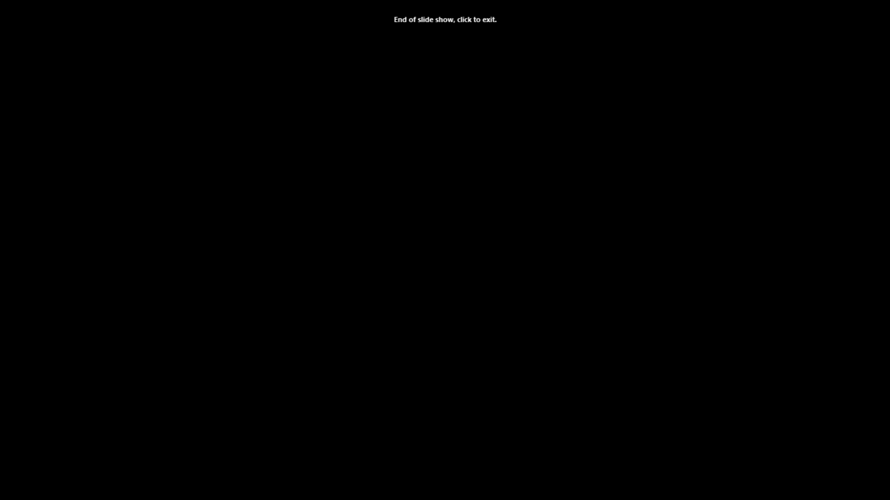
Exit the ended slide show, return to slide 2 and select its red heart
left_click(682, 87)
left_click(105, 159)
left_click(103, 194)
left_click(539, 297)
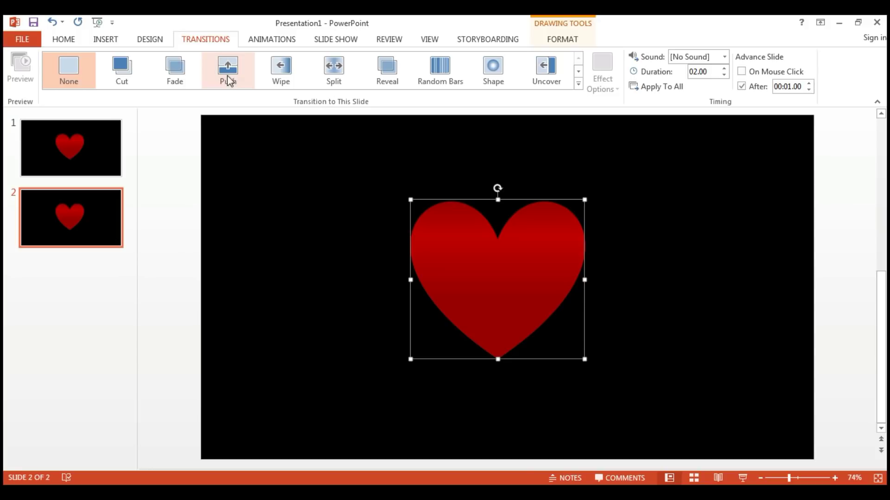
Open the Set Up Show dialog from the Slide Show tab to check looping and advance options
left_click(324, 40)
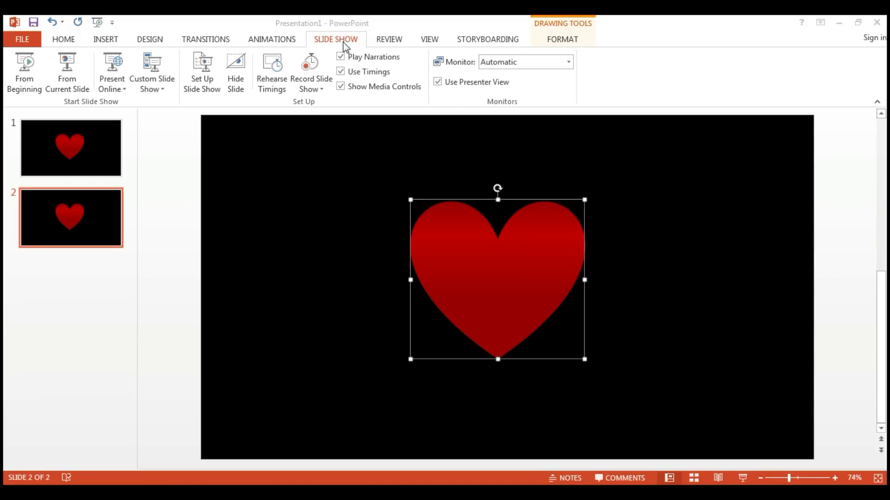
left_click(202, 88)
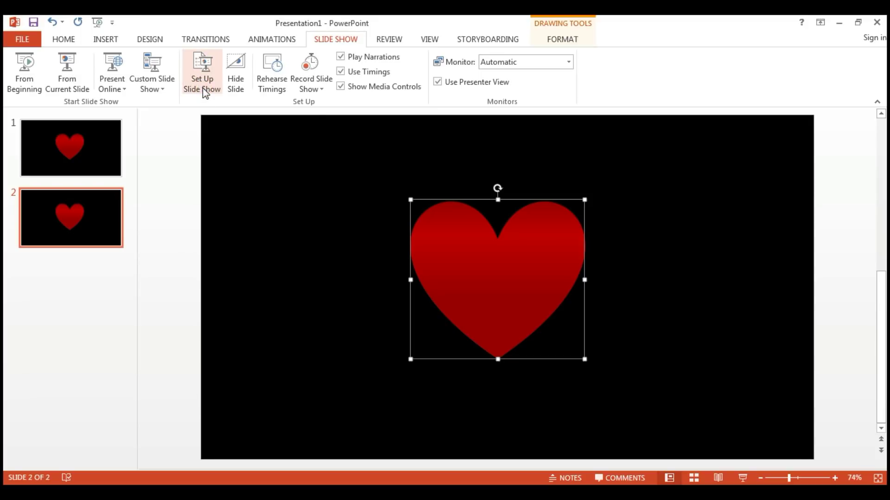
left_click(203, 77)
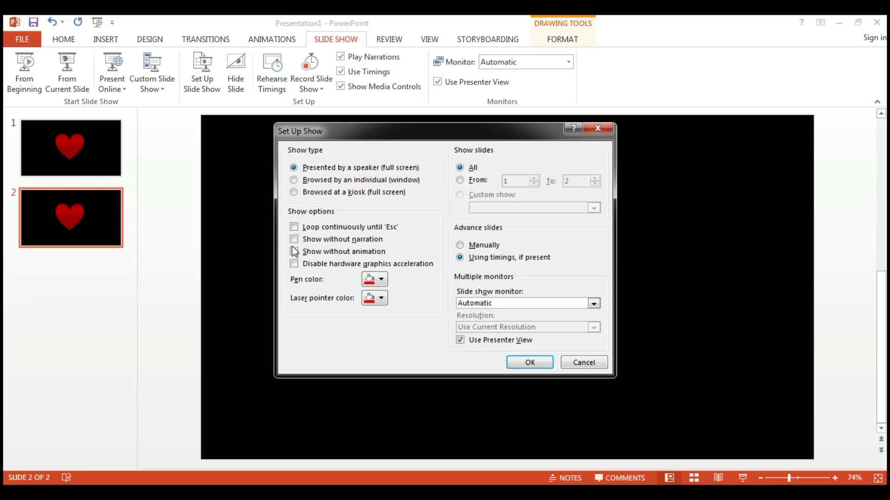